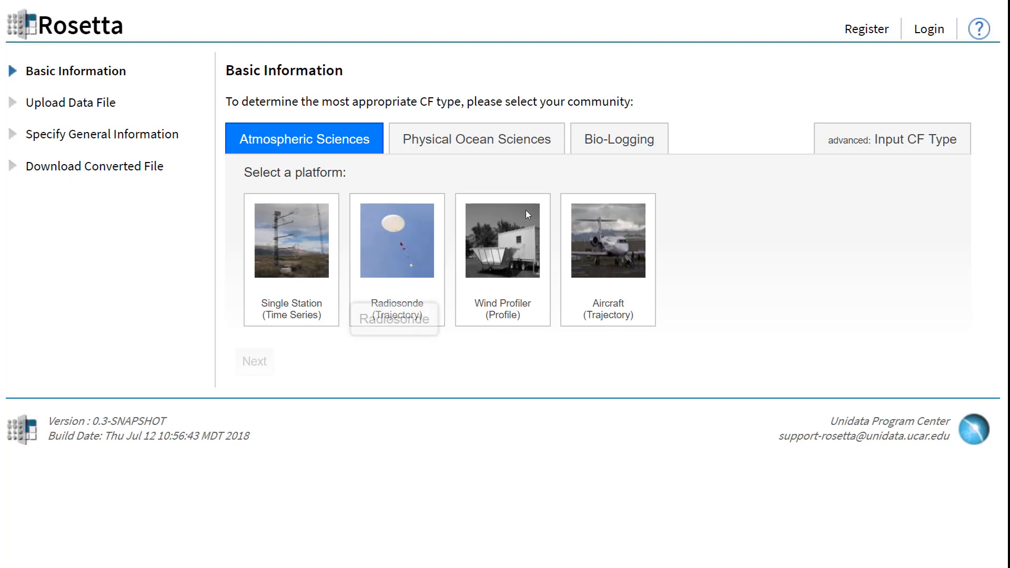
Choose the Bio-Logging community with the eTag (Trajectory) platform, and select eTuff as the data file type.
left_click(655, 152)
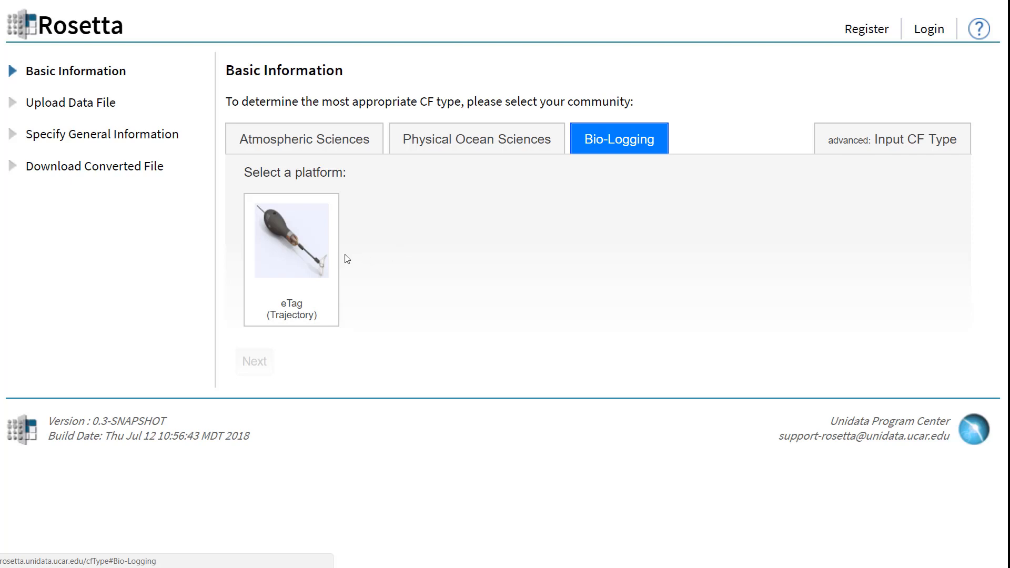
left_click(312, 257)
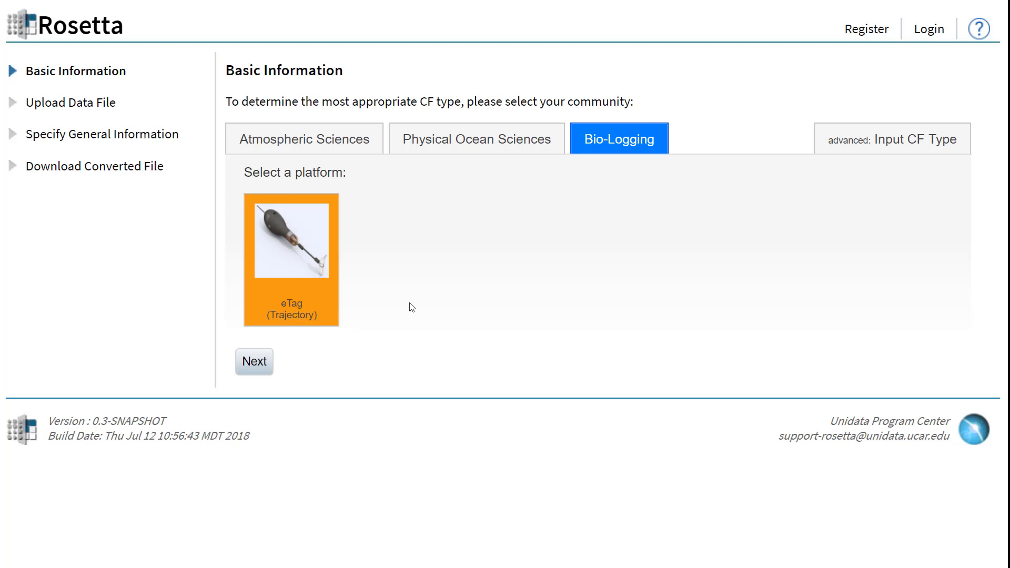
left_click(249, 367)
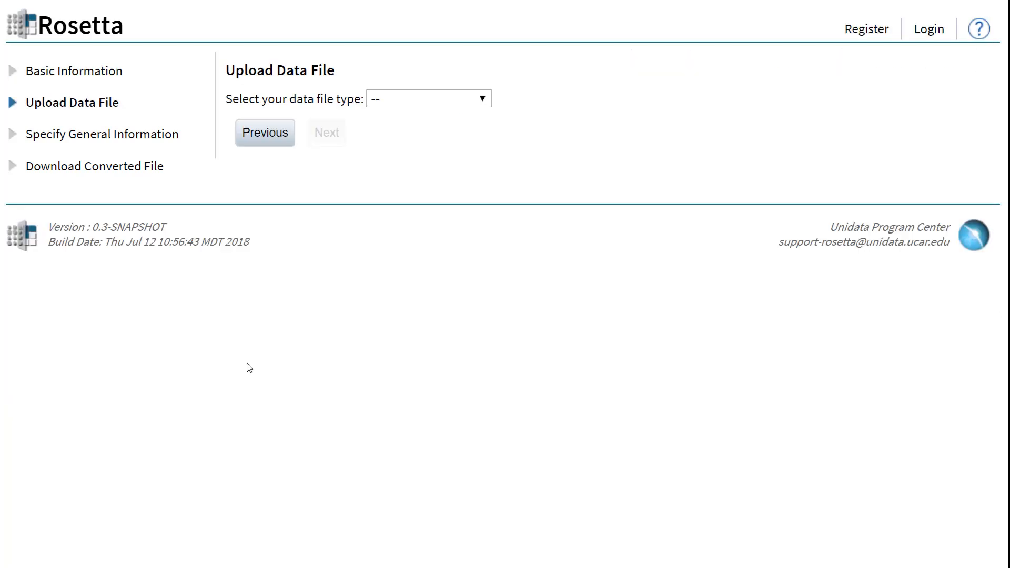
left_click(487, 102)
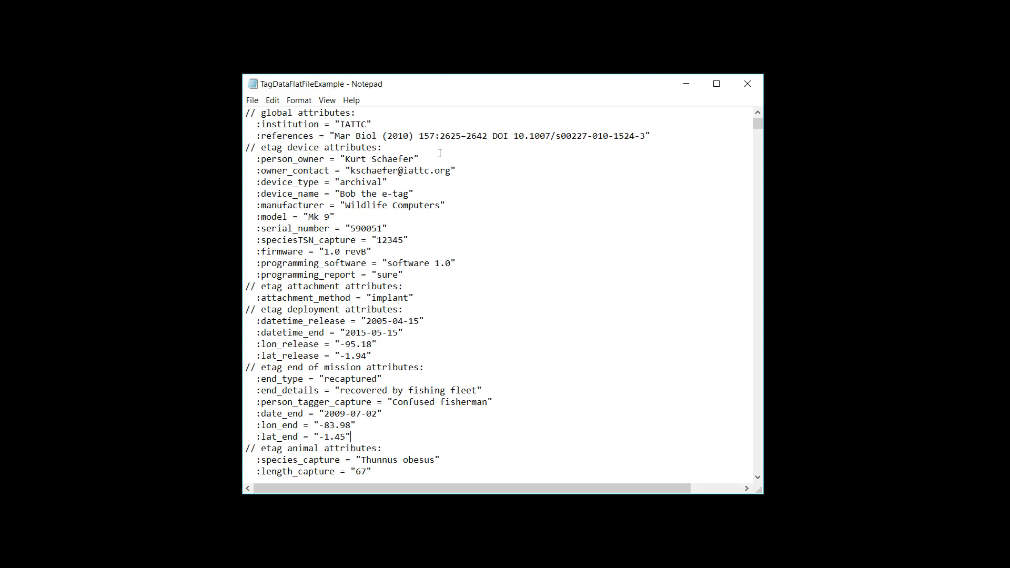
Switch to TagDataFlatFileExample in Notepad and examine its metadata attributes and data records, highlighting an internal temperature record at 0:04:00.
scroll(440, 156, "down", 10)
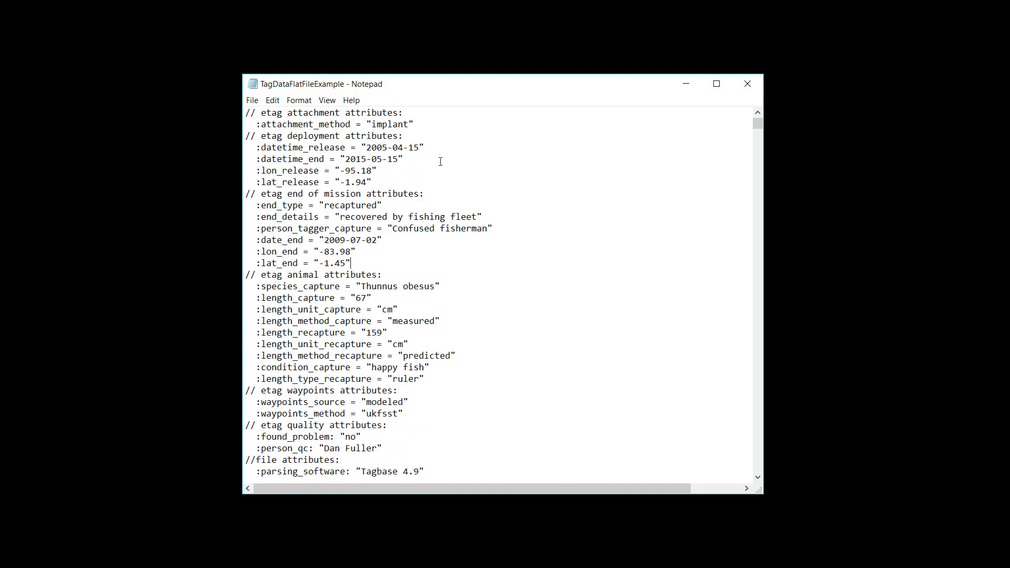
scroll(441, 161, "down", 3)
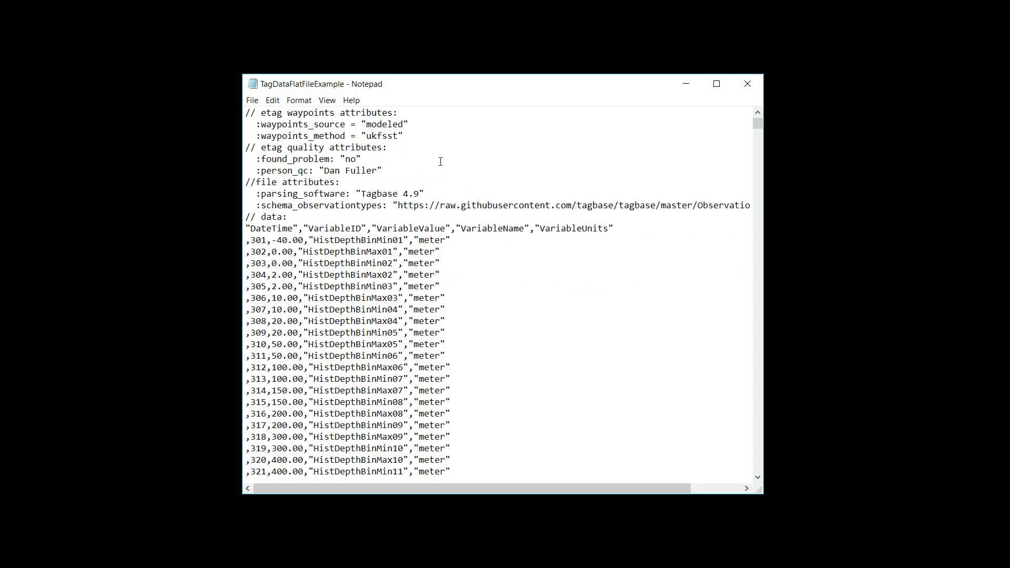
scroll(440, 161, "down", 12)
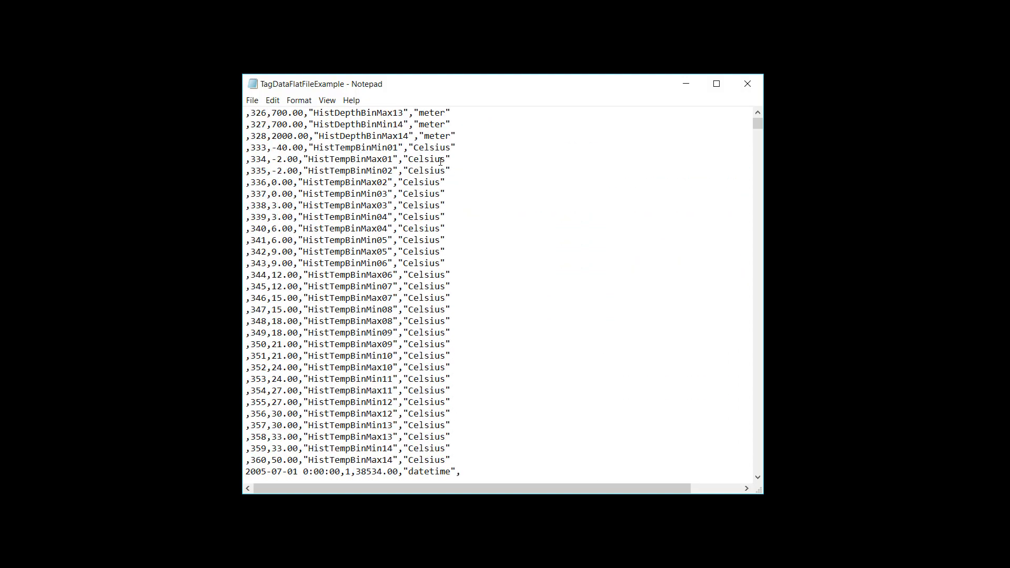
scroll(440, 161, "down", 16)
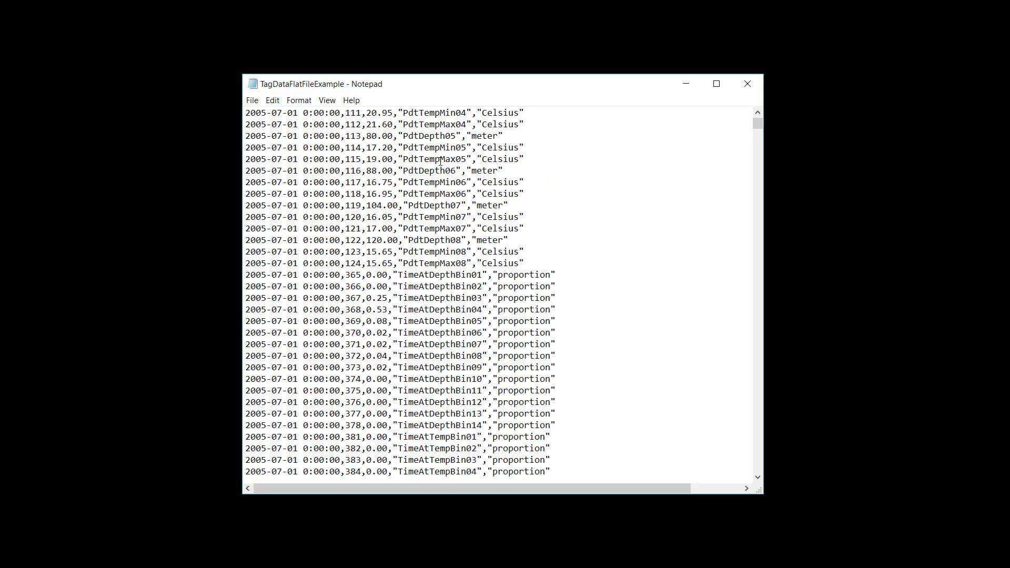
scroll(441, 161, "down", 12)
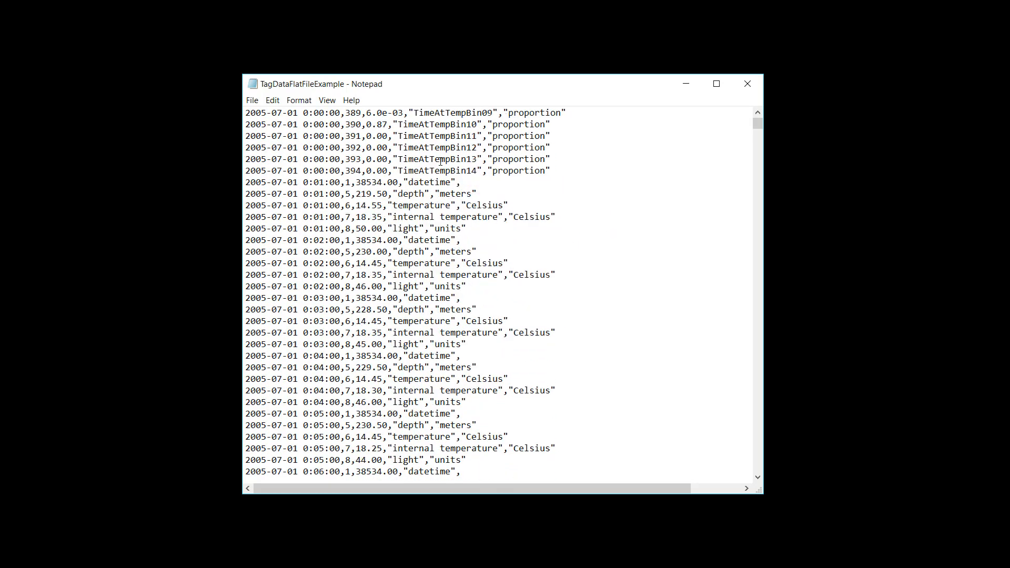
scroll(440, 162, "down", 3)
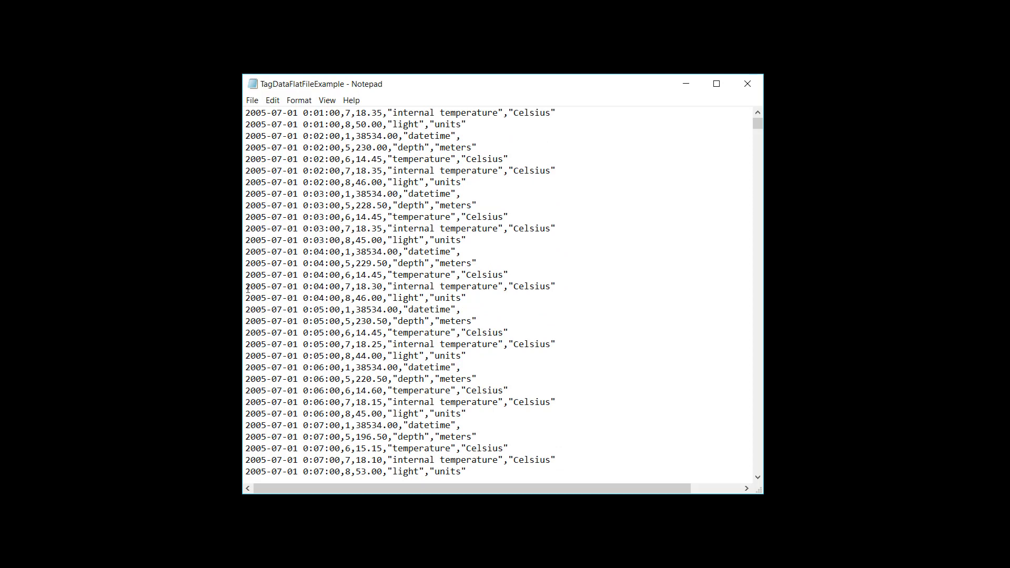
left_click_drag(247, 288, 563, 289)
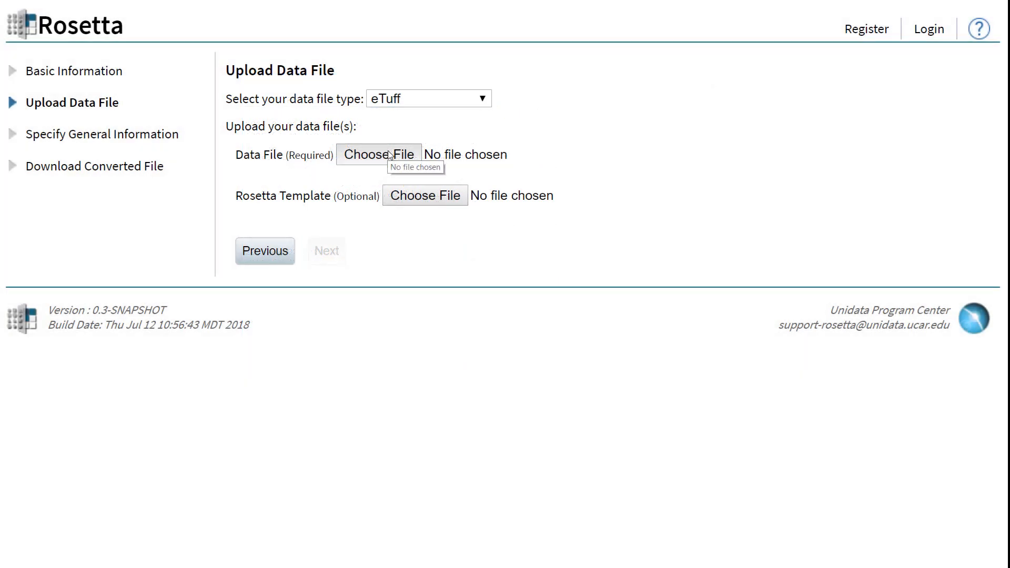
Back in Rosetta, upload TagDataFlatFileExample.txt from the eTuff folder as the required data file and proceed to the general information.
left_click(390, 155)
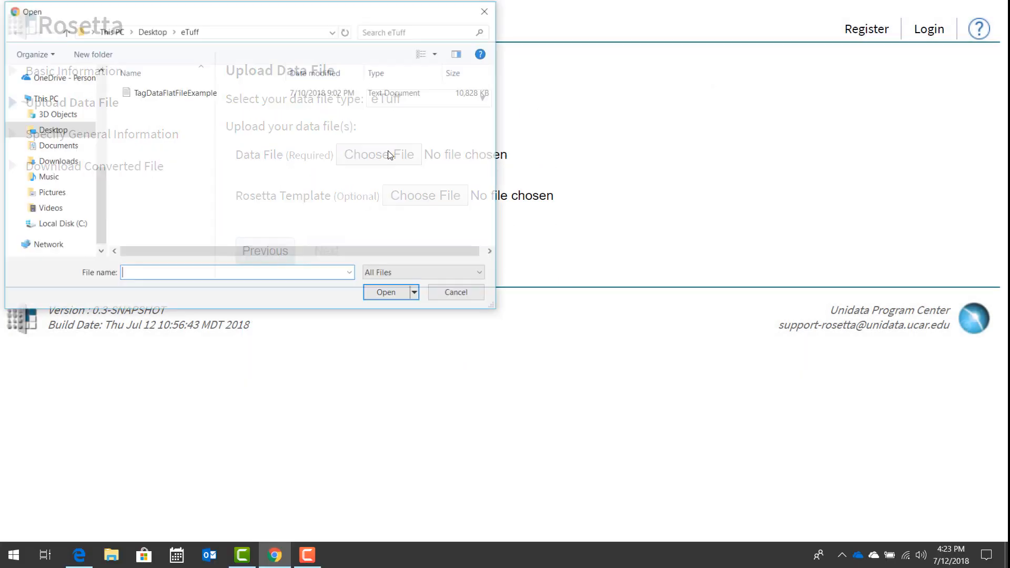
left_click(125, 94)
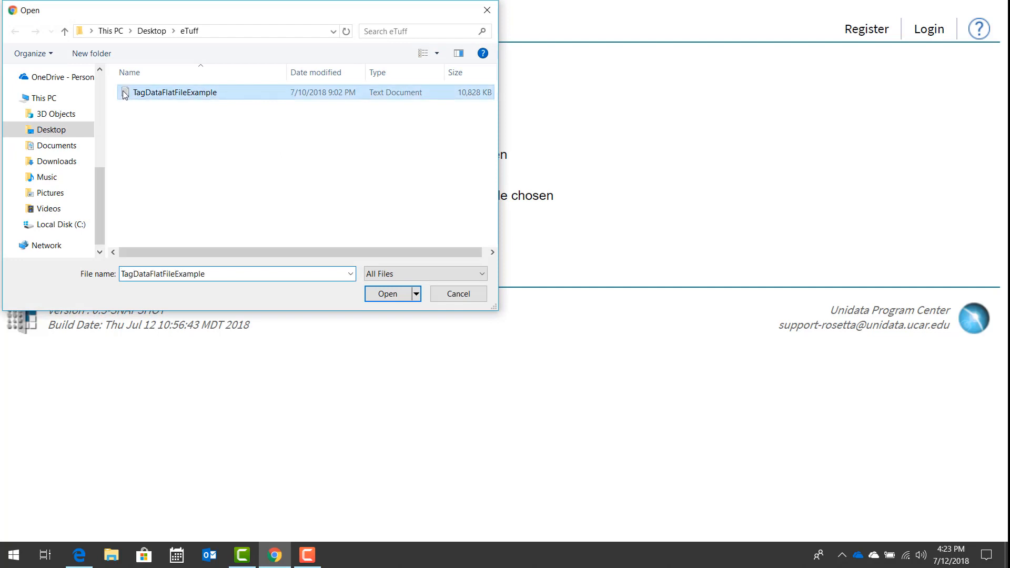
left_click(403, 298)
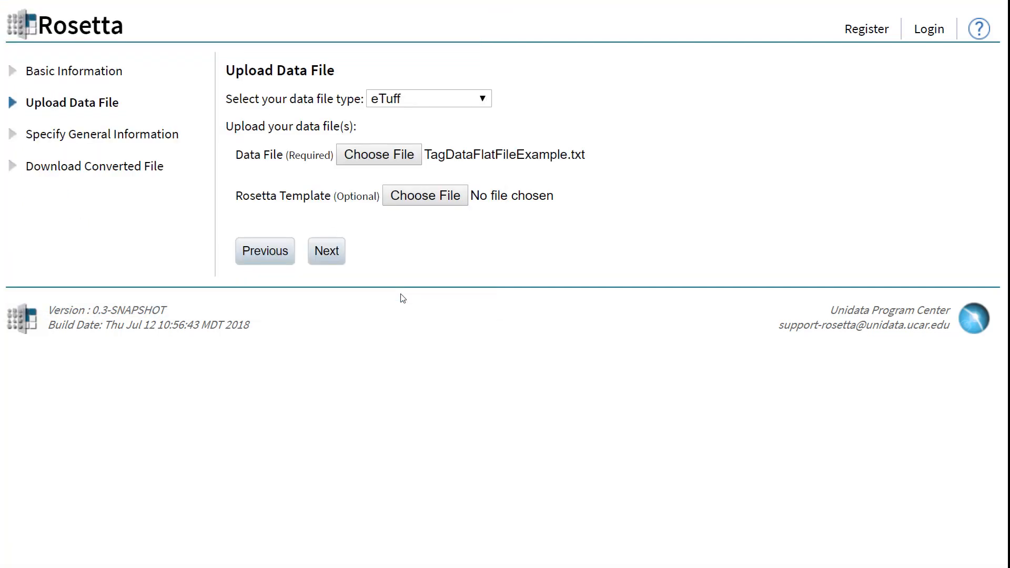
left_click(332, 253)
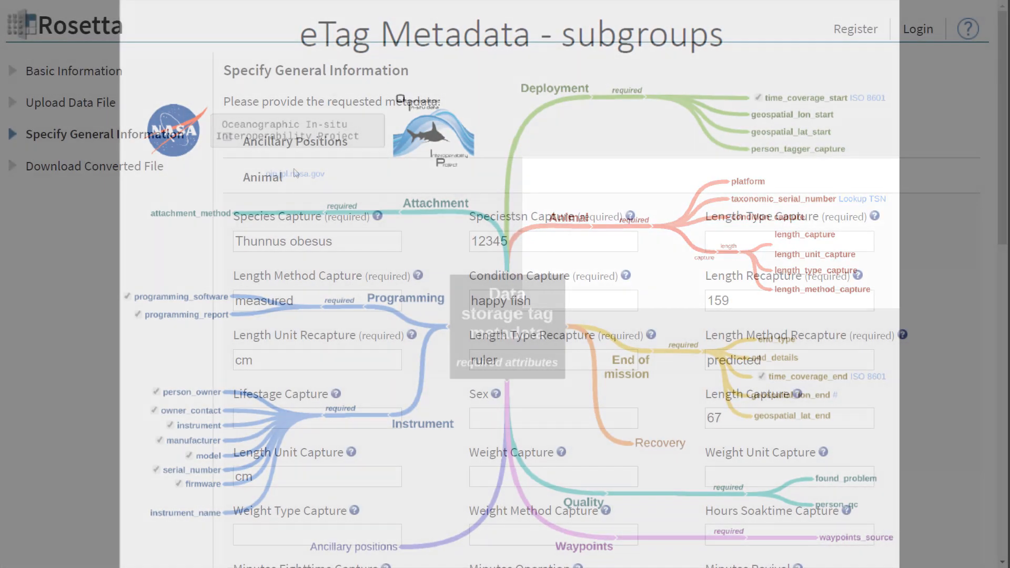
Review the Animal metadata and fill in the required Length Type Capture as "ruler".
scroll(295, 176, "down", 12)
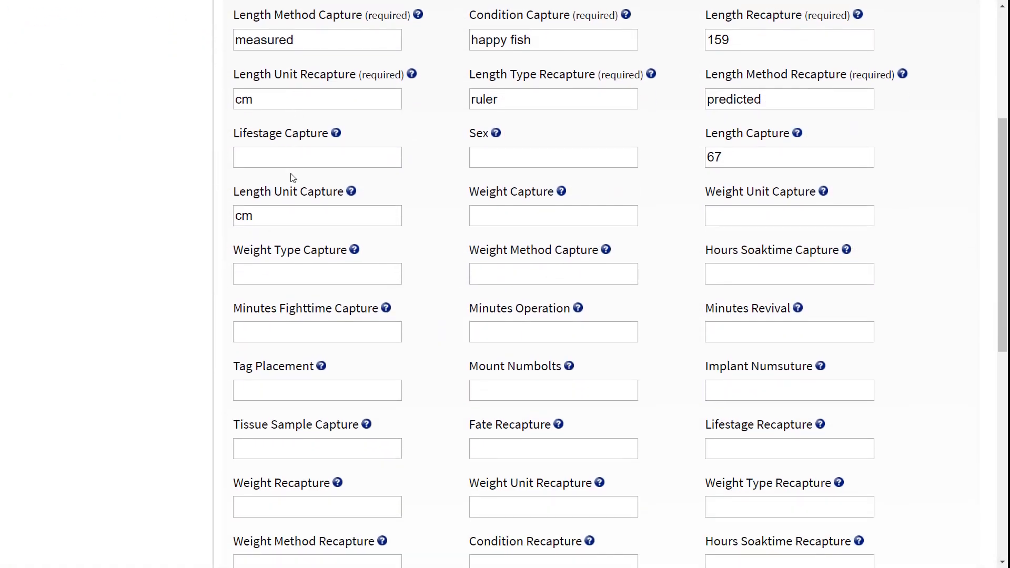
scroll(288, 180, "down", 2)
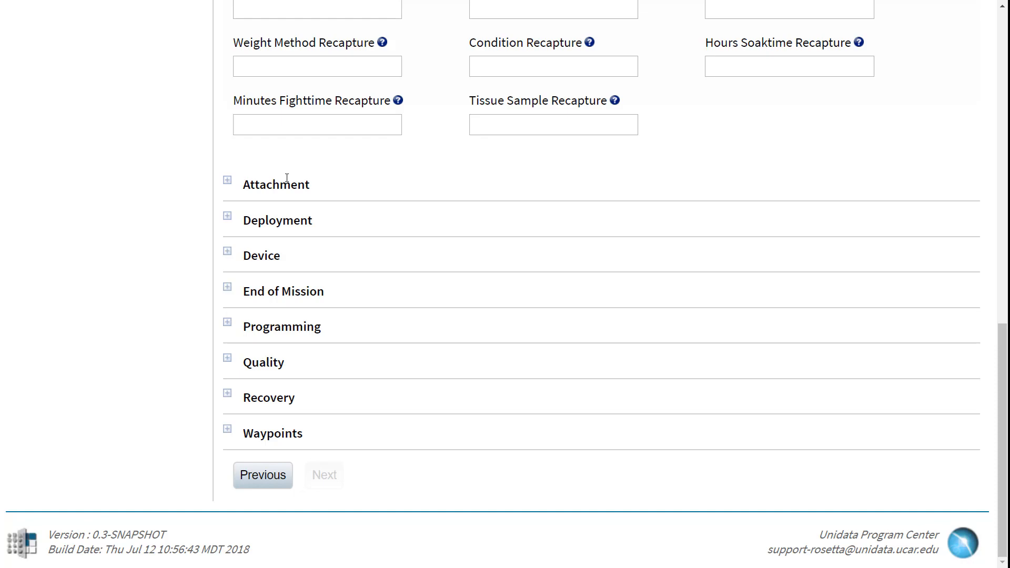
scroll(226, 183, "up", 3)
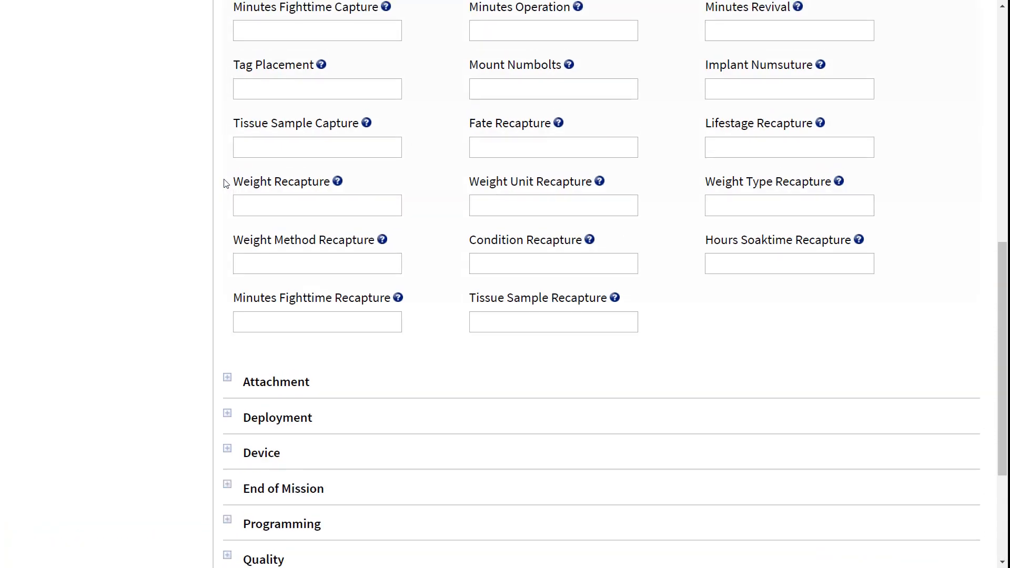
scroll(226, 183, "up", 8)
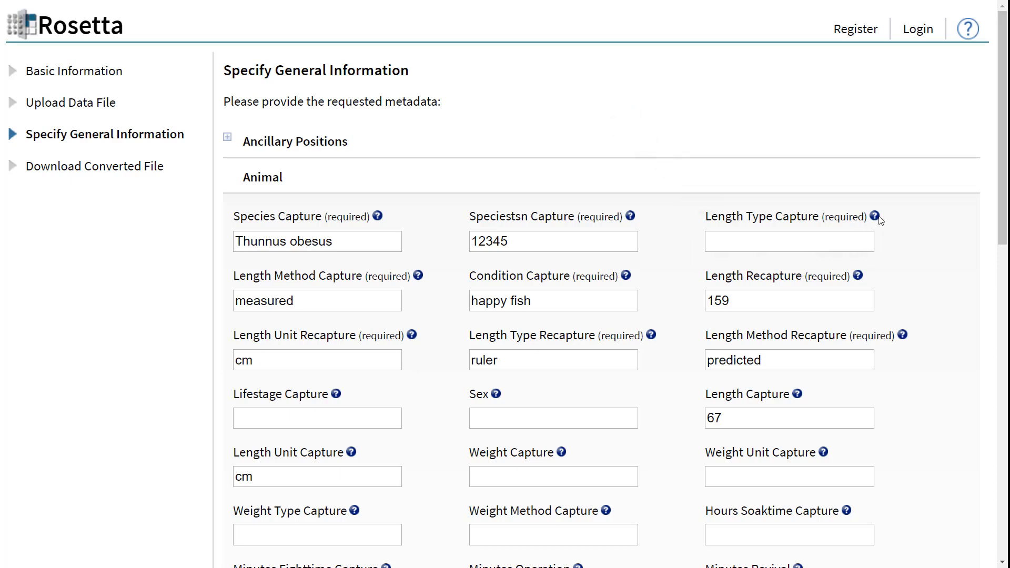
mouse_move(878, 217)
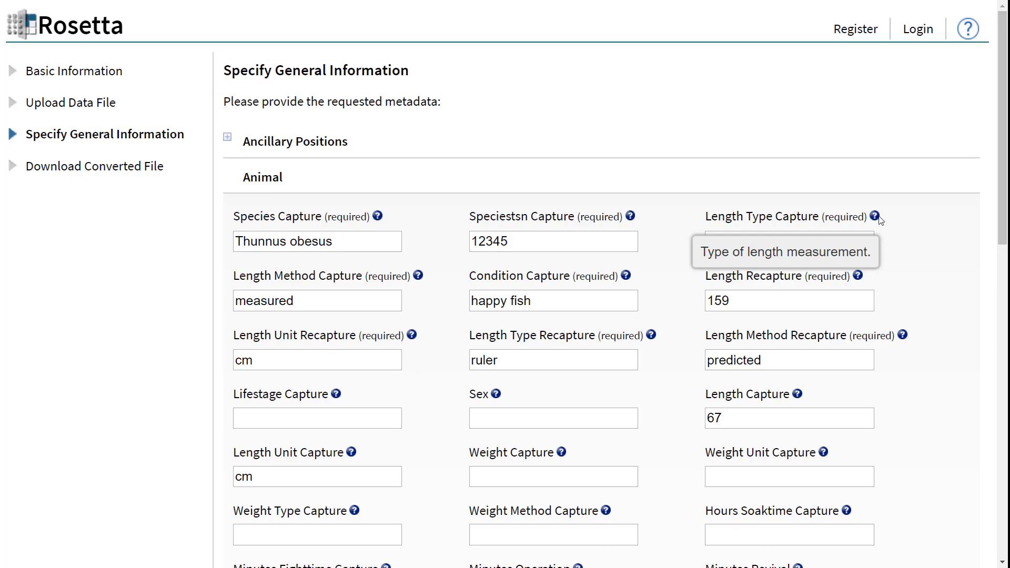
left_click(776, 234)
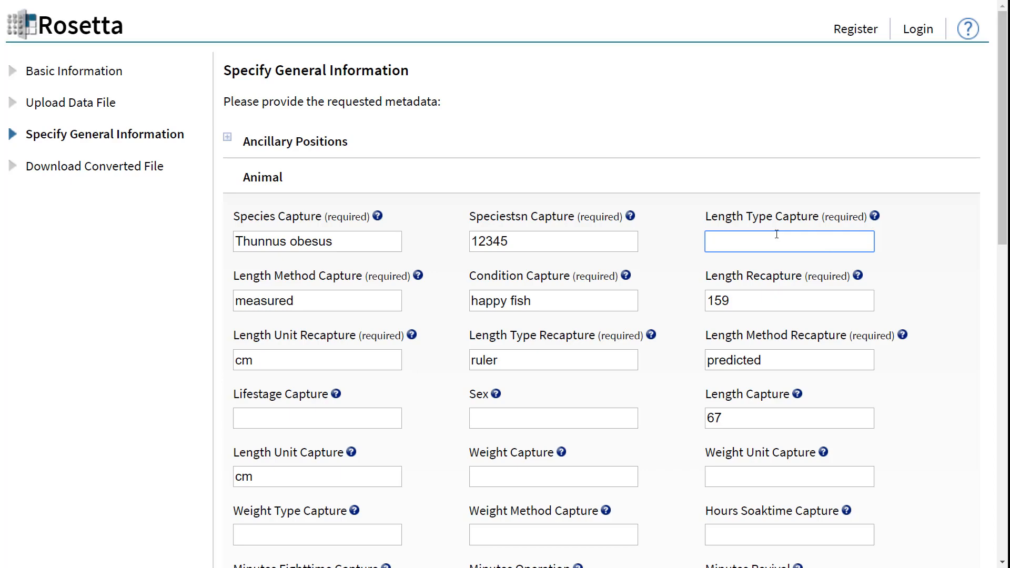
type("ruler")
left_click(451, 207)
Submit the completed general information and download the converted NetCDF file TagDataFlatFileExample.nc.
scroll(451, 207, "down", 12)
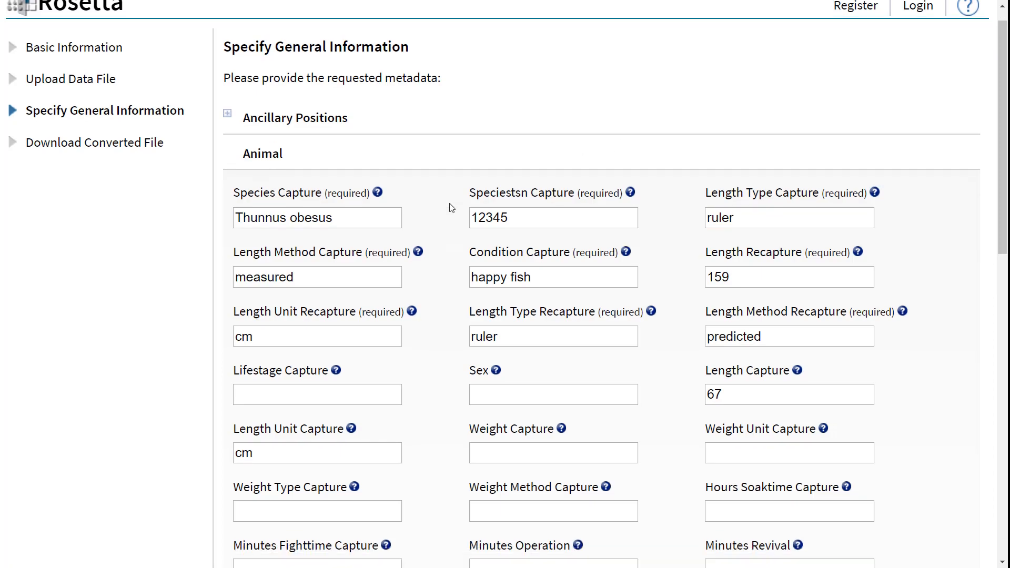
scroll(451, 207, "down", 2)
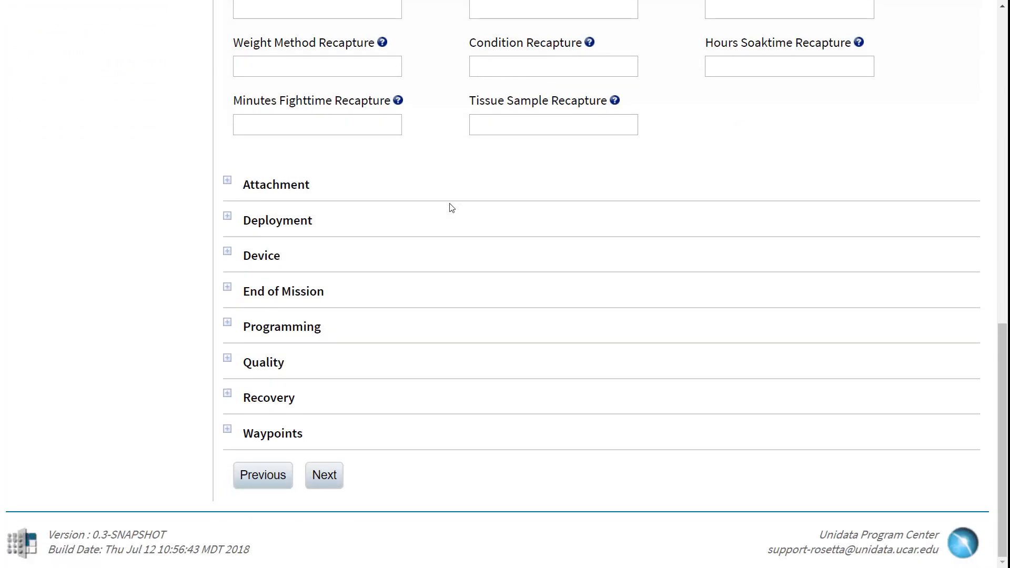
left_click(321, 475)
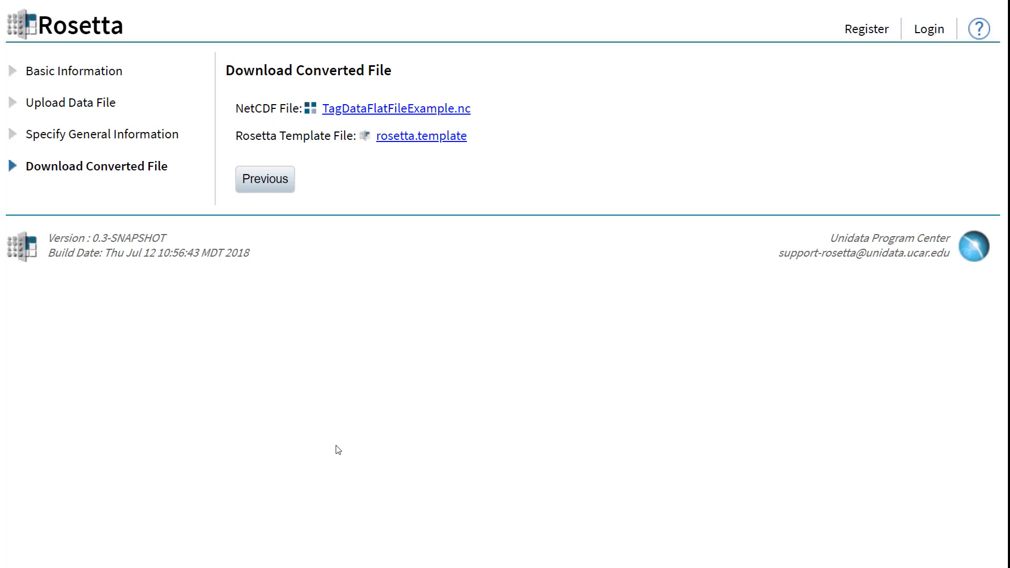
left_click(426, 112)
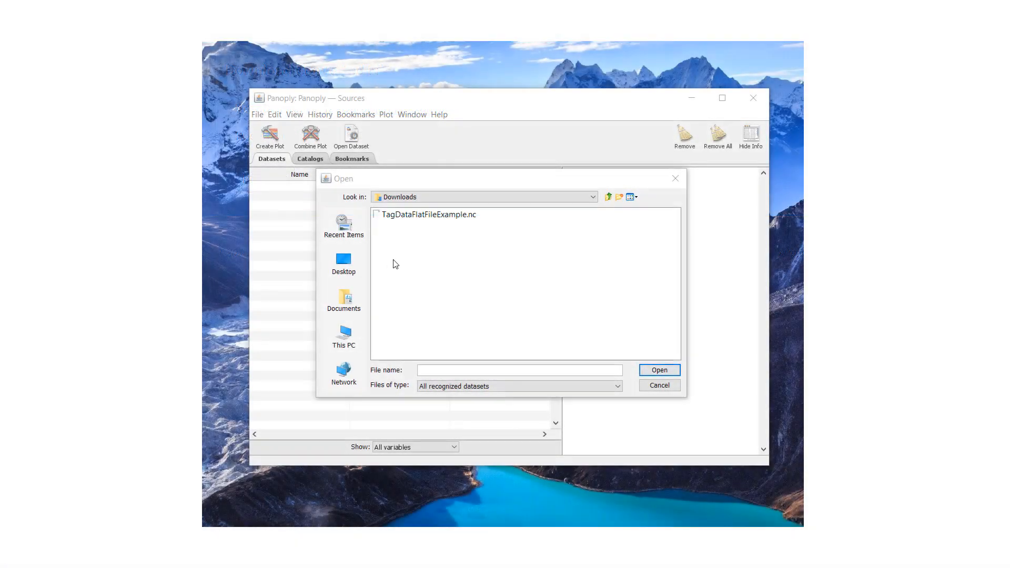
In Panoply, open TagDataFlatFileExample.nc from the Downloads folder and review its dimensions and variable attributes.
left_click(429, 216)
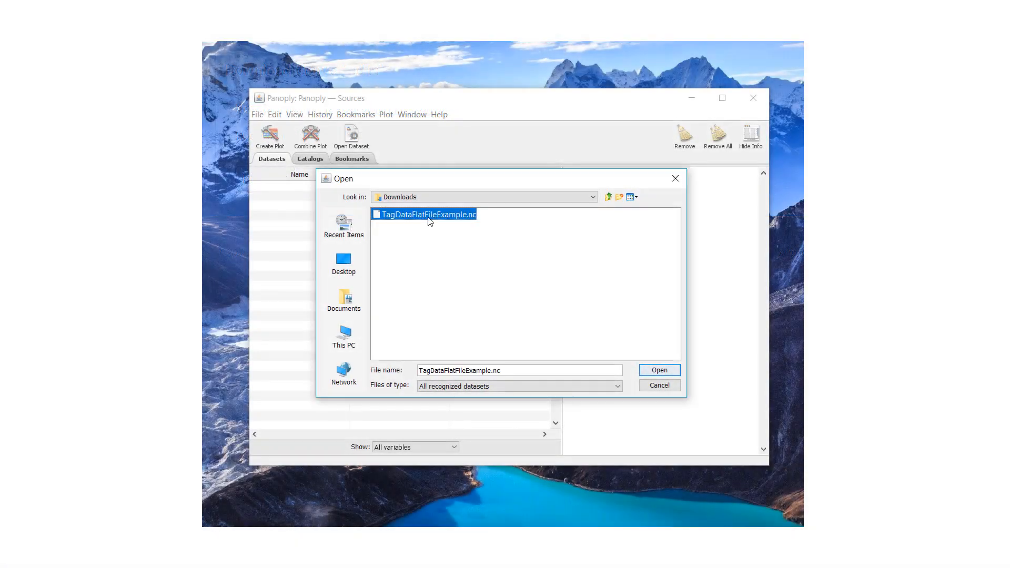
left_click(660, 370)
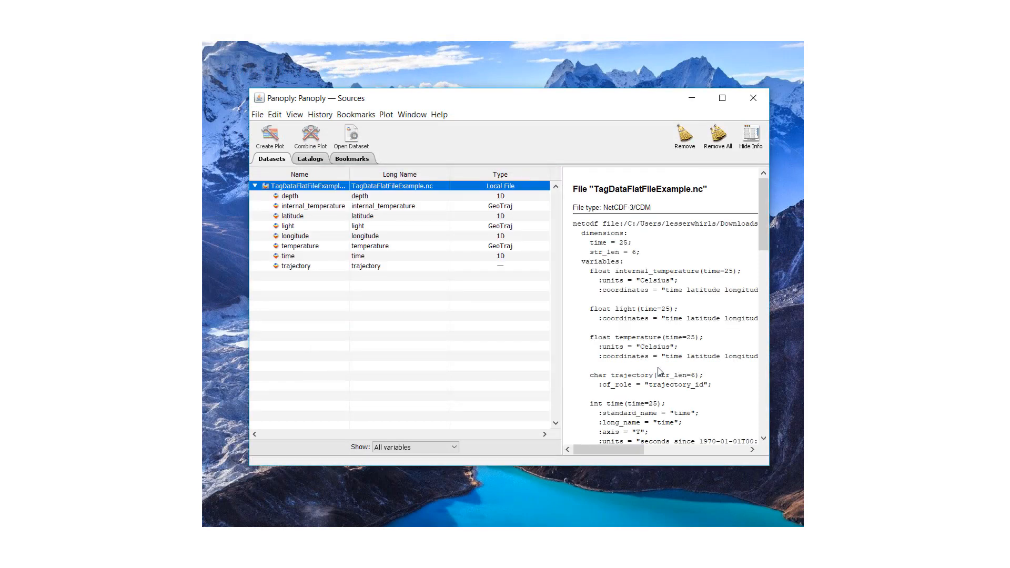
scroll(684, 333, "down", 8)
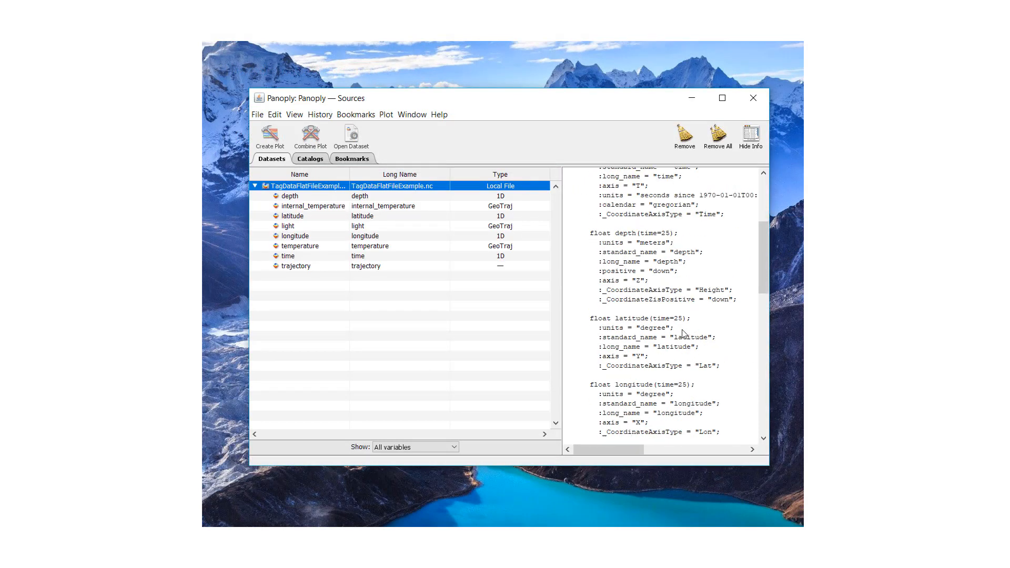
scroll(684, 334, "down", 10)
scroll(684, 334, "up", 13)
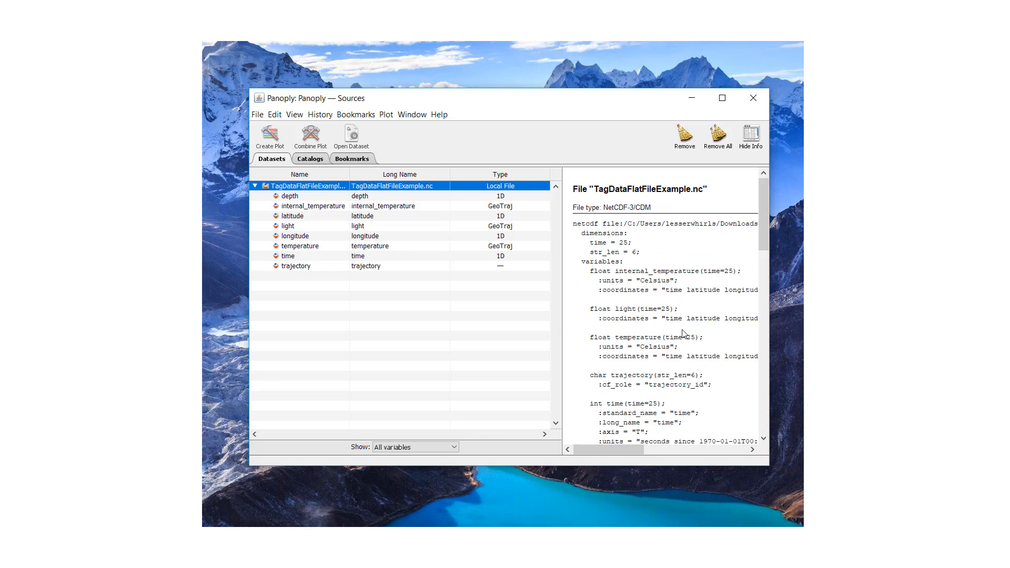
Create a georeferenced Trajectory Feature-Type plot of the temperature variable.
left_click(293, 248)
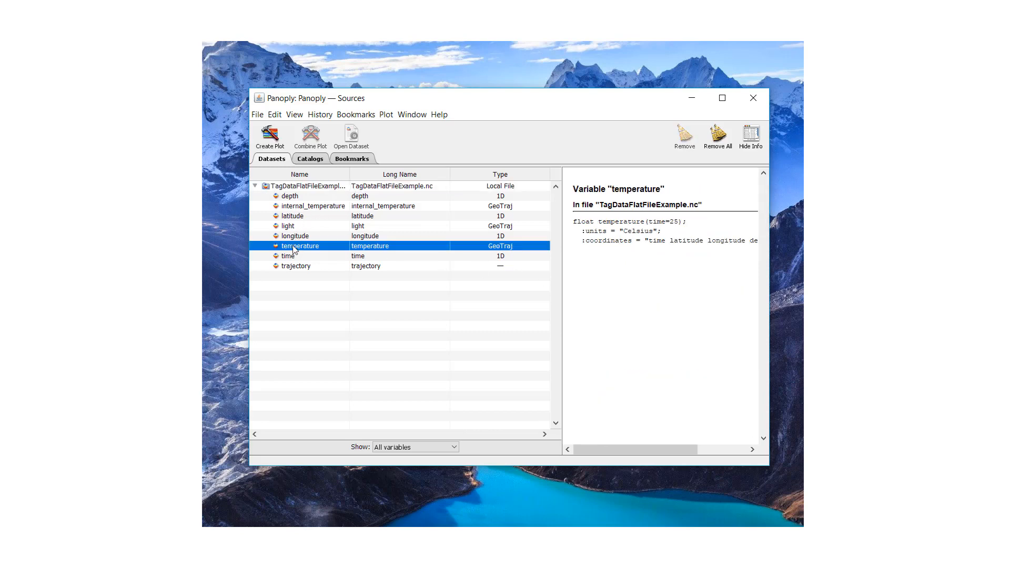
right_click(294, 249)
left_click(337, 288)
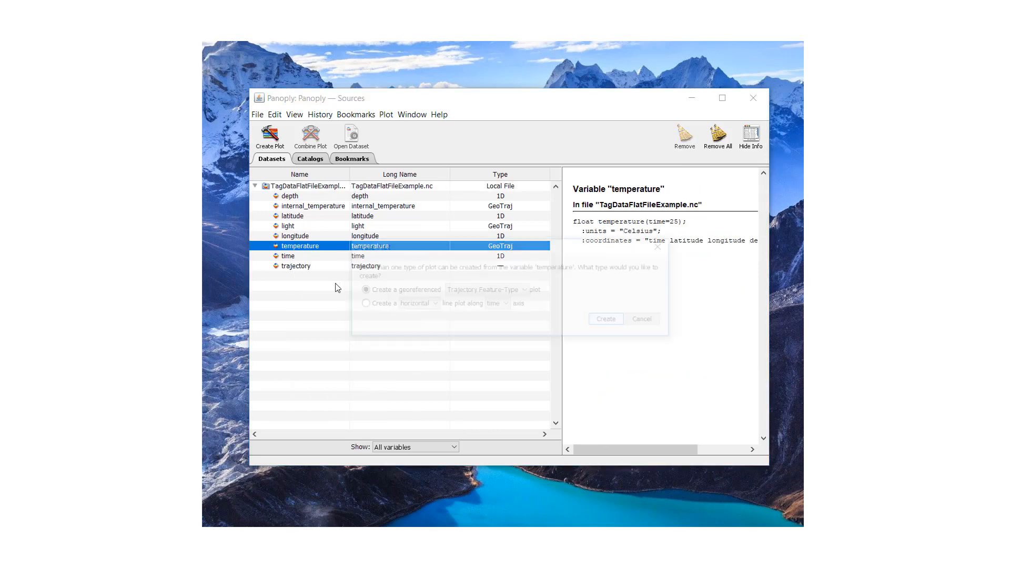
left_click(610, 321)
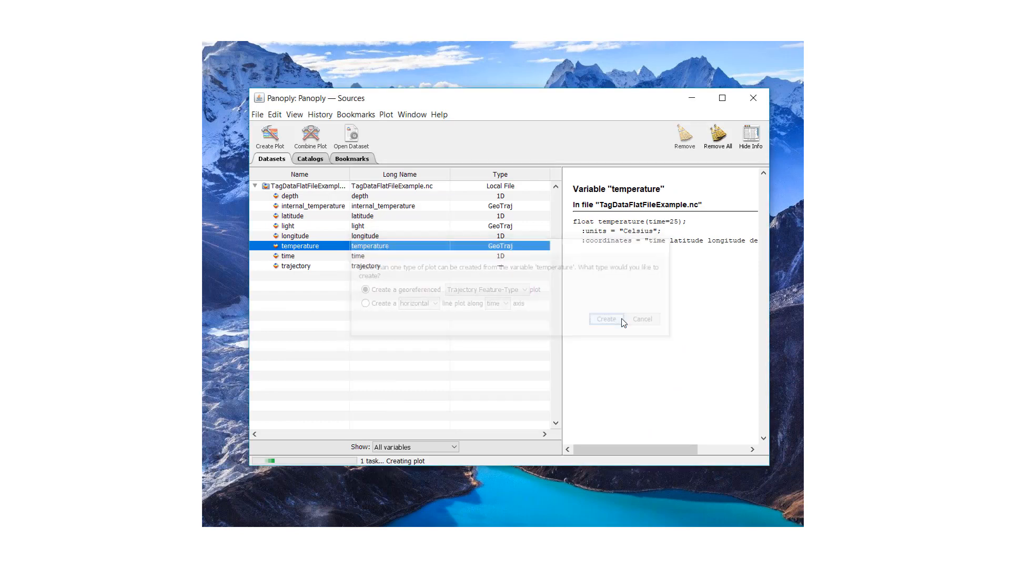
left_click_drag(268, 40, 269, 51)
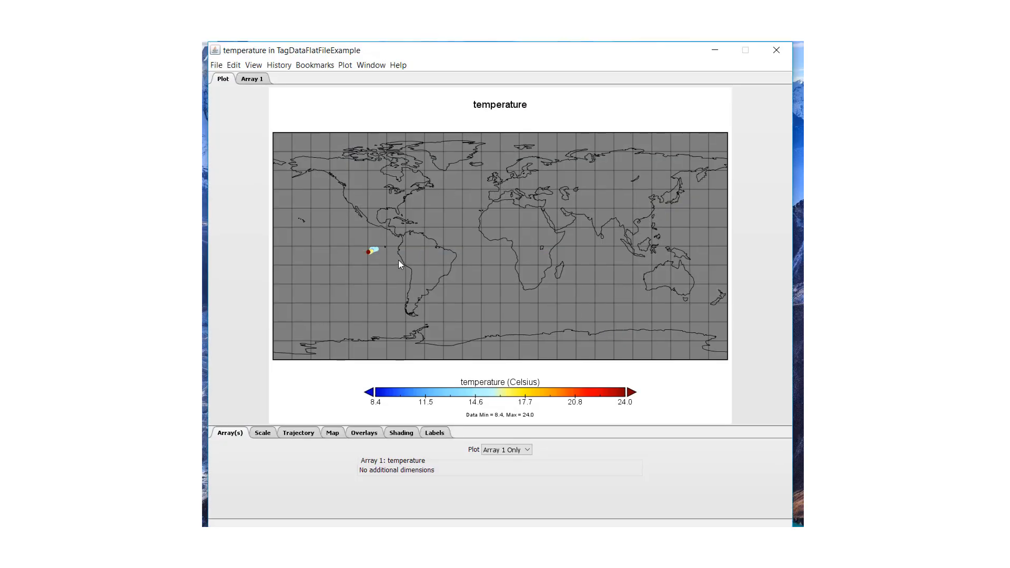
Zoom the temperature map in on the trajectory points in the Pacific, west of South America, to examine the individual positions.
left_click(372, 252)
left_click(503, 252)
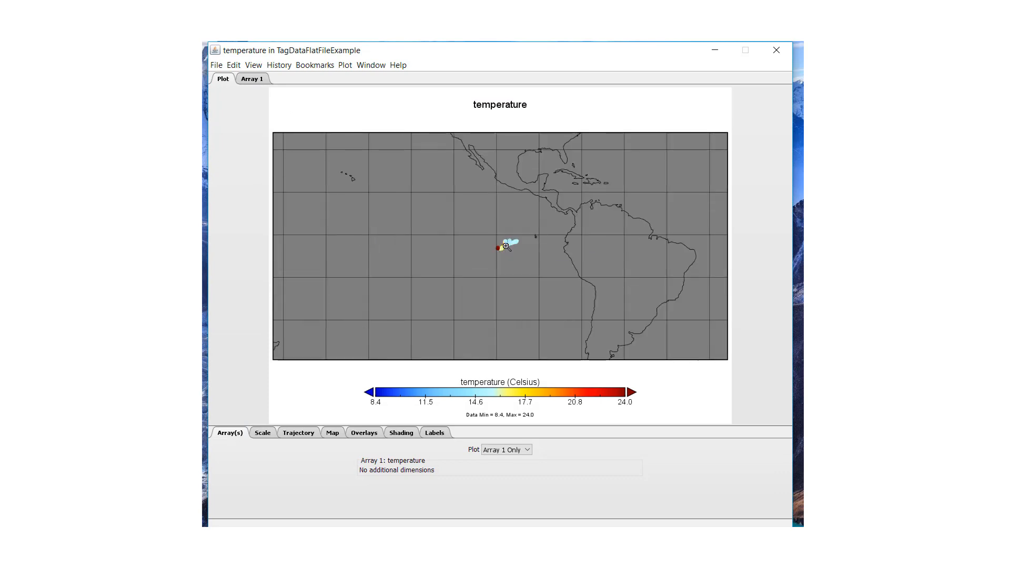
left_click(506, 246)
left_click(506, 247)
left_click(505, 248)
left_click(504, 248)
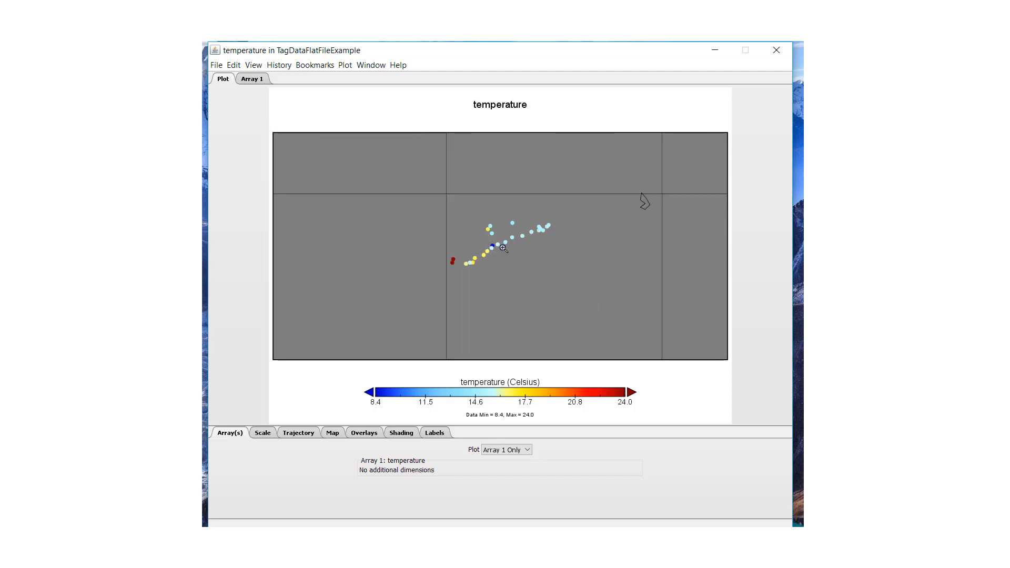
left_click(504, 247)
left_click(505, 244)
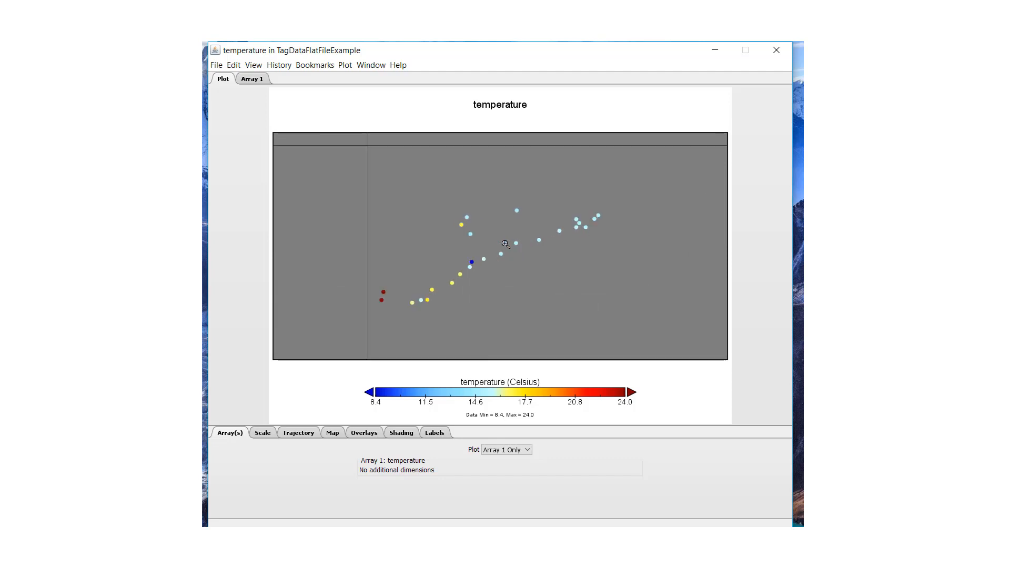